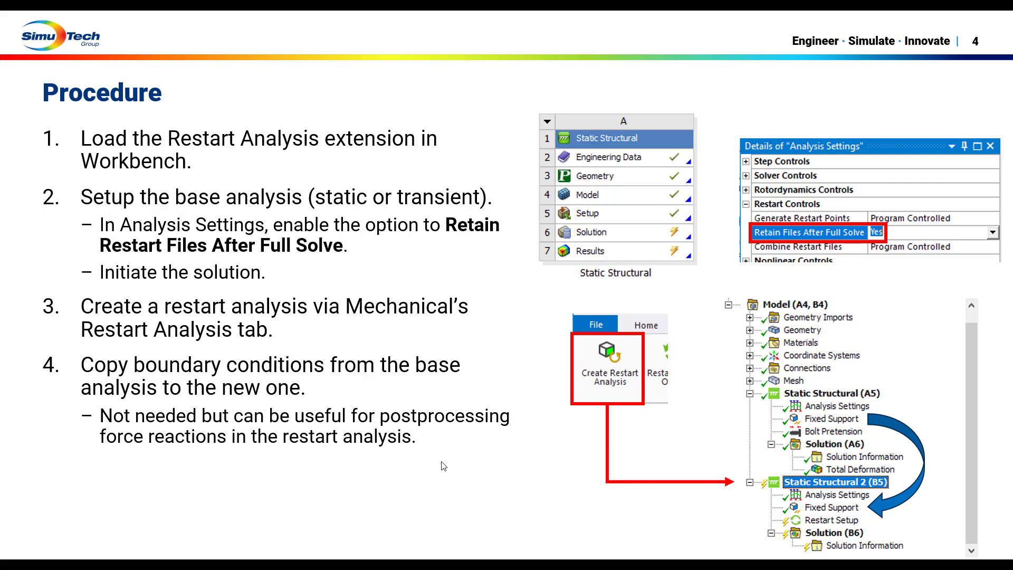
# Advance the presentation to slide 5, the continued restart procedure
pyautogui.press('Right')
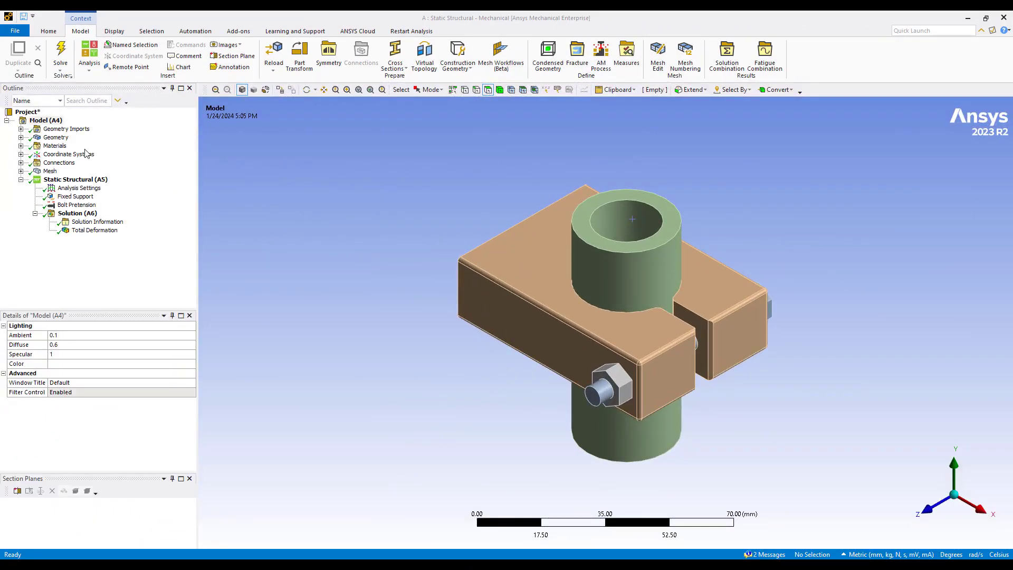
# Review the bonded nut-to-bolt, frictional and frictionless shank contacts, then the 1.5 mm mesh
pyautogui.click(21, 138)
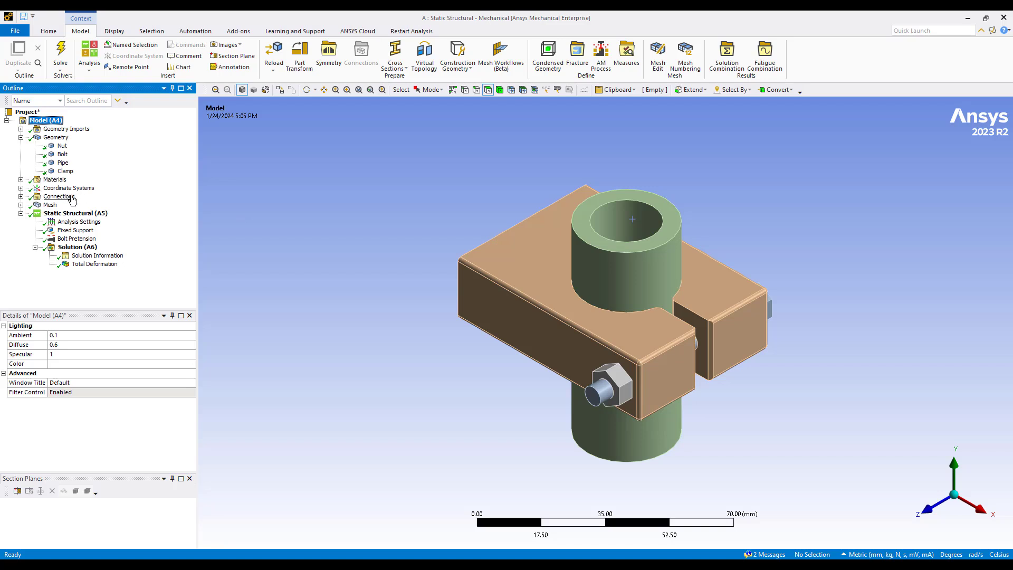
pyautogui.click(21, 197)
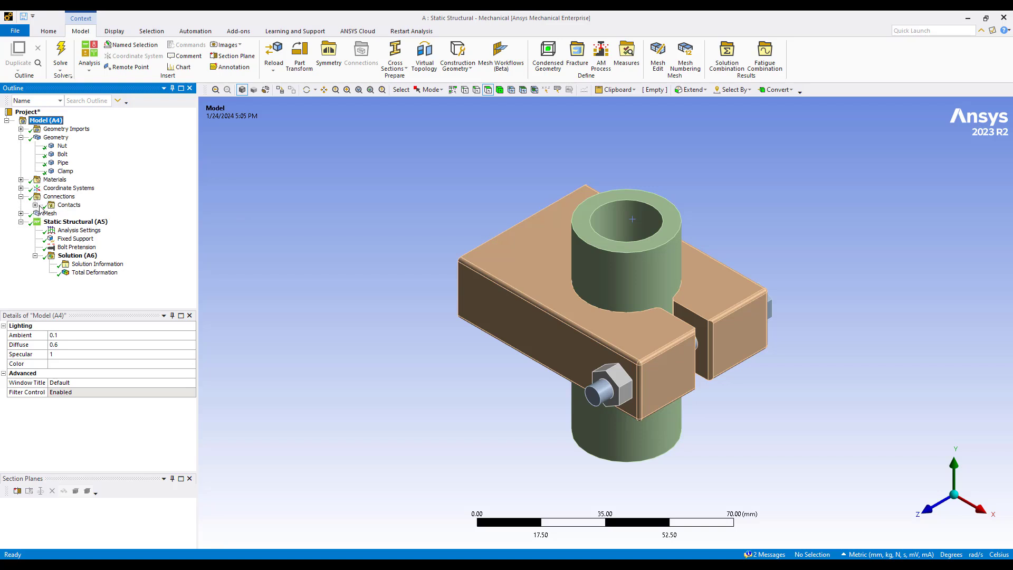
pyautogui.click(35, 205)
pyautogui.click(103, 213)
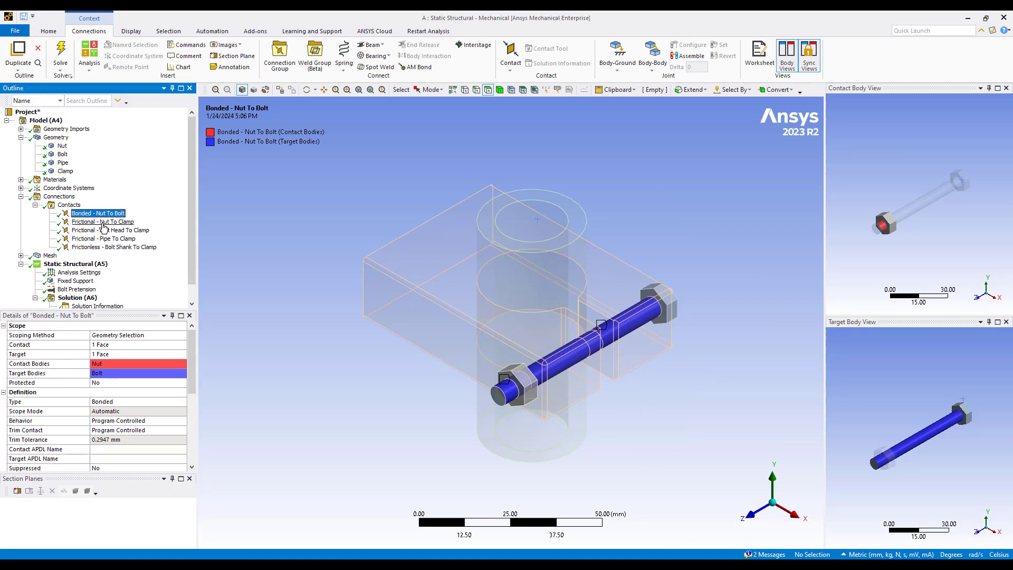
pyautogui.click(104, 223)
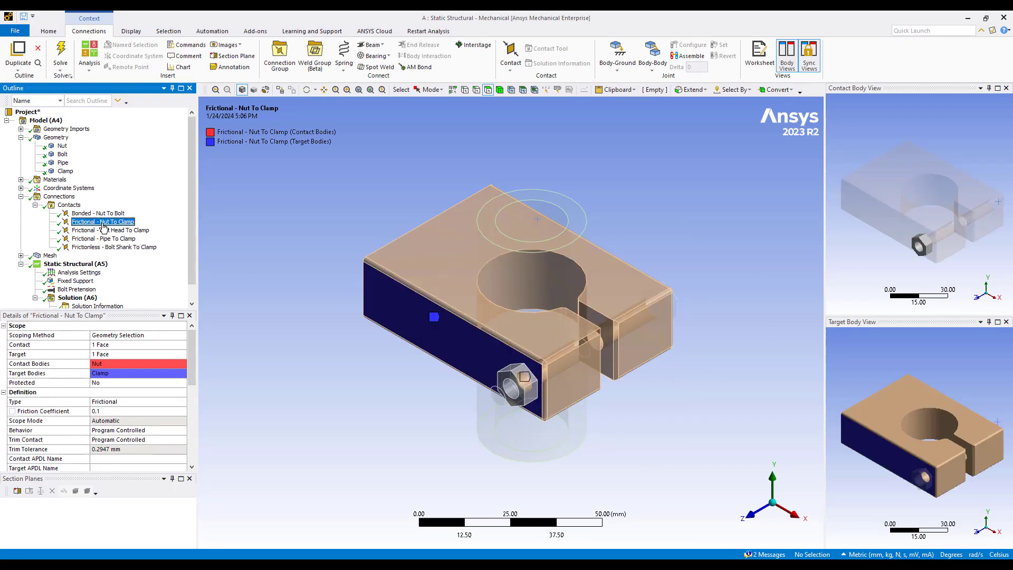
pyautogui.click(103, 232)
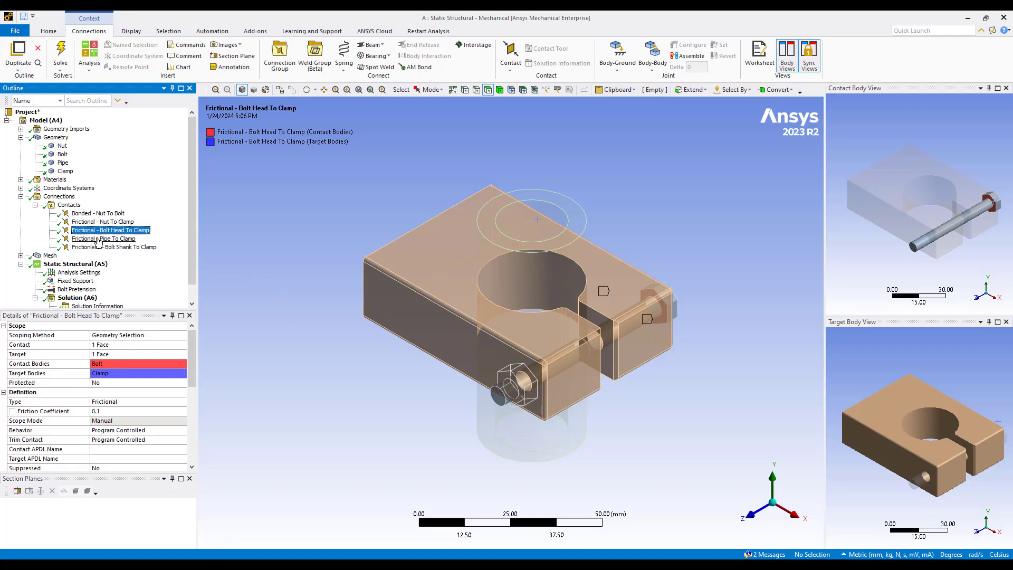
pyautogui.click(97, 240)
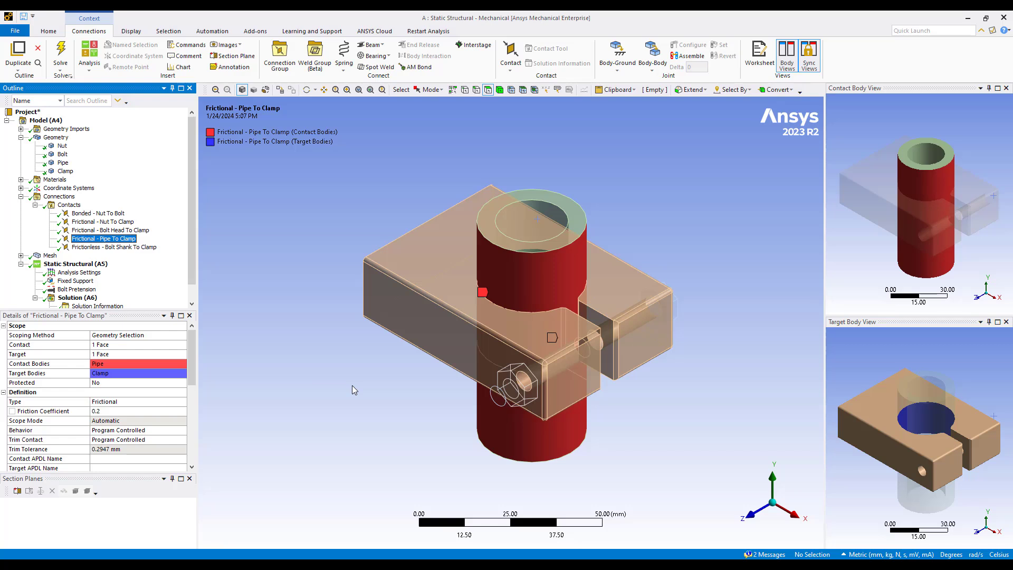
pyautogui.click(132, 247)
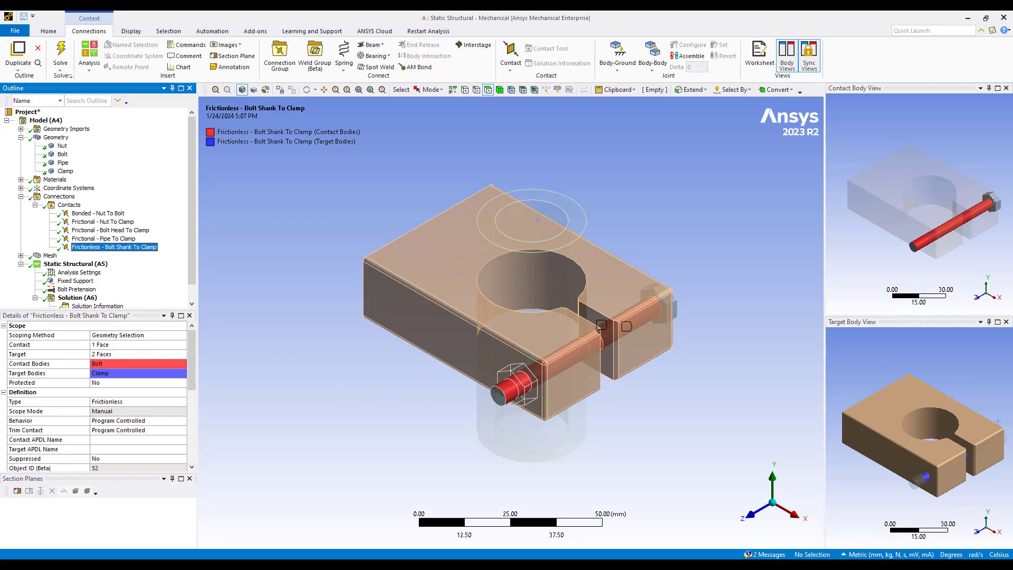
pyautogui.click(49, 255)
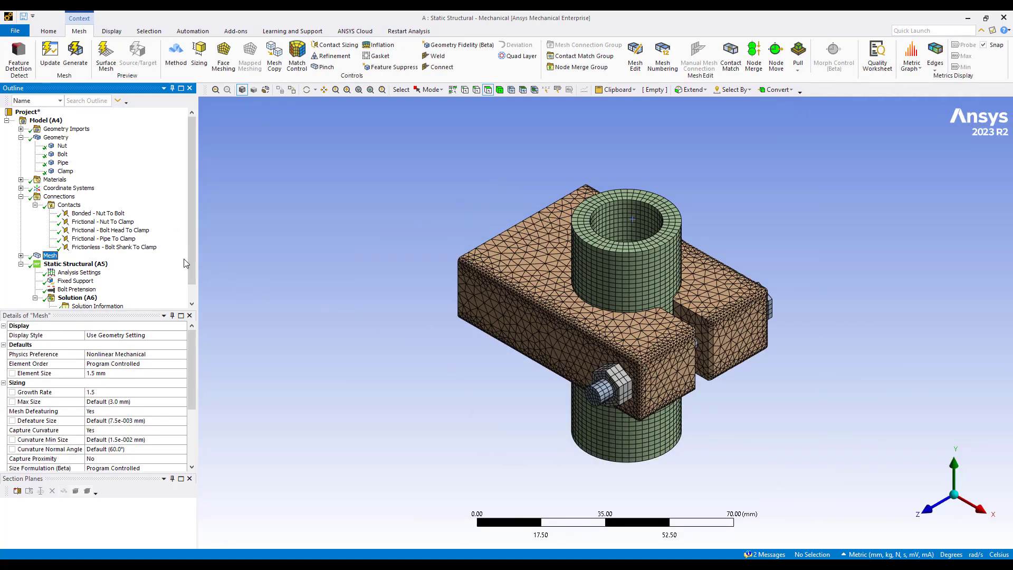
# Review the fixed support and the 1000 N bolt pretension locked in step 2
pyautogui.scroll(-1, 190, 264)
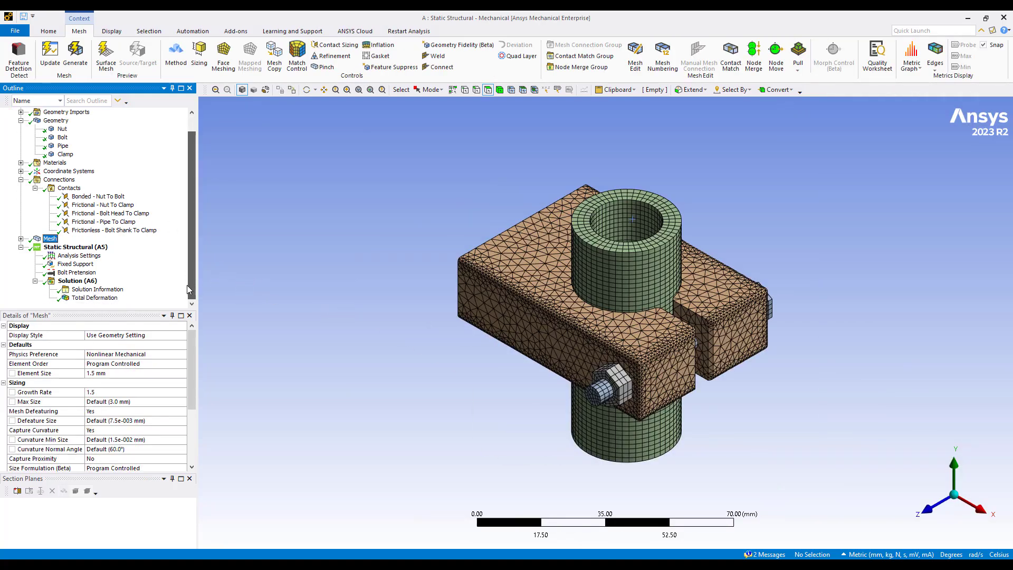
pyautogui.click(75, 264)
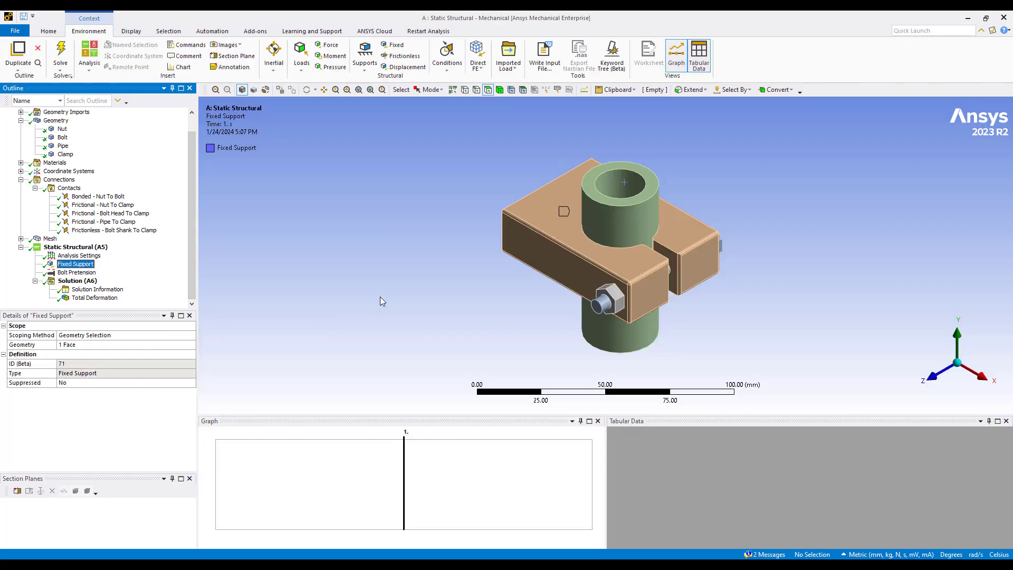
pyautogui.moveTo(384, 285)
pyautogui.mouseDown(button='middle')
pyautogui.moveTo(590, 284)
pyautogui.moveTo(373, 271)
pyautogui.mouseUp(button='middle')
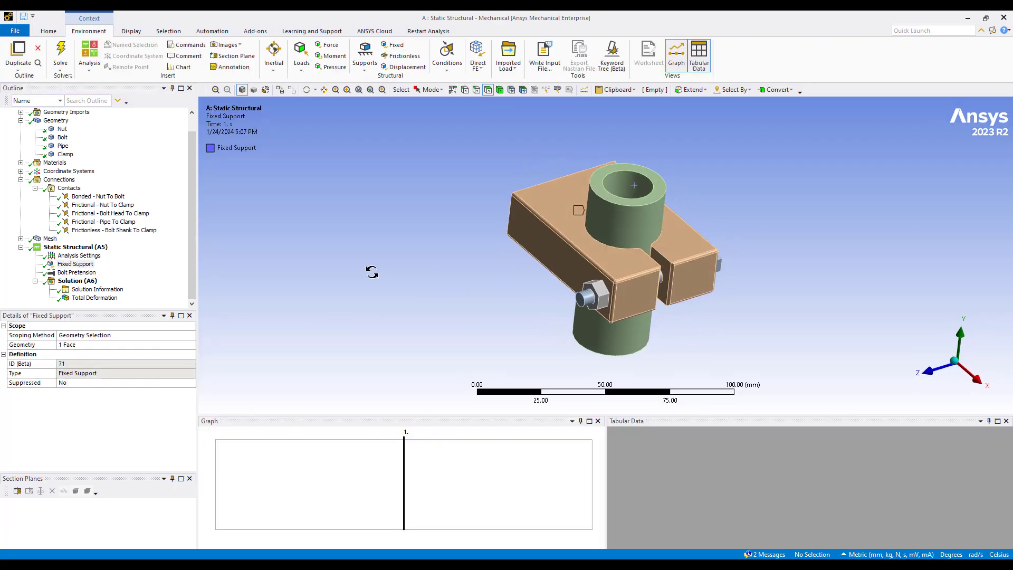
pyautogui.click(77, 273)
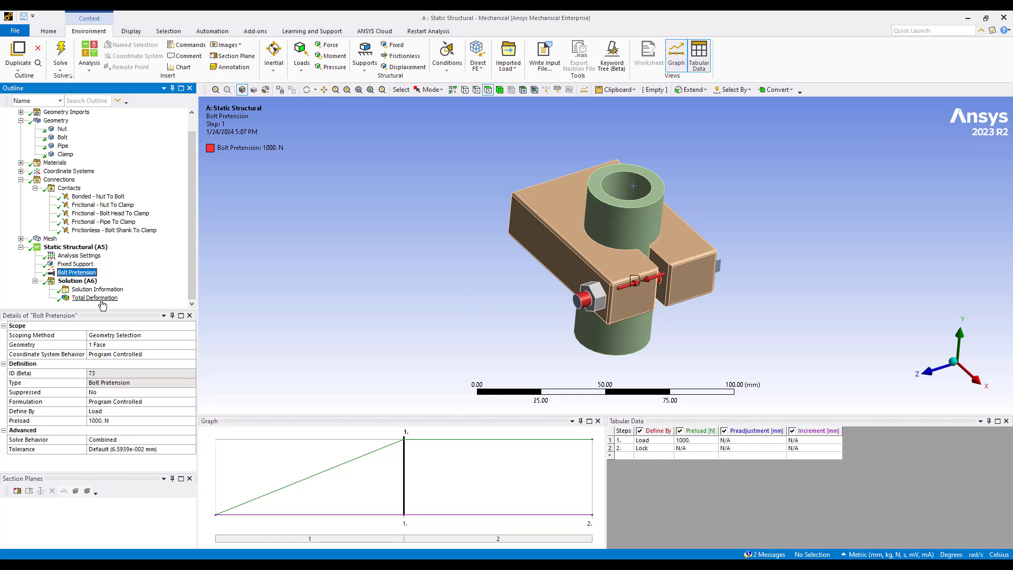
pyautogui.click(87, 256)
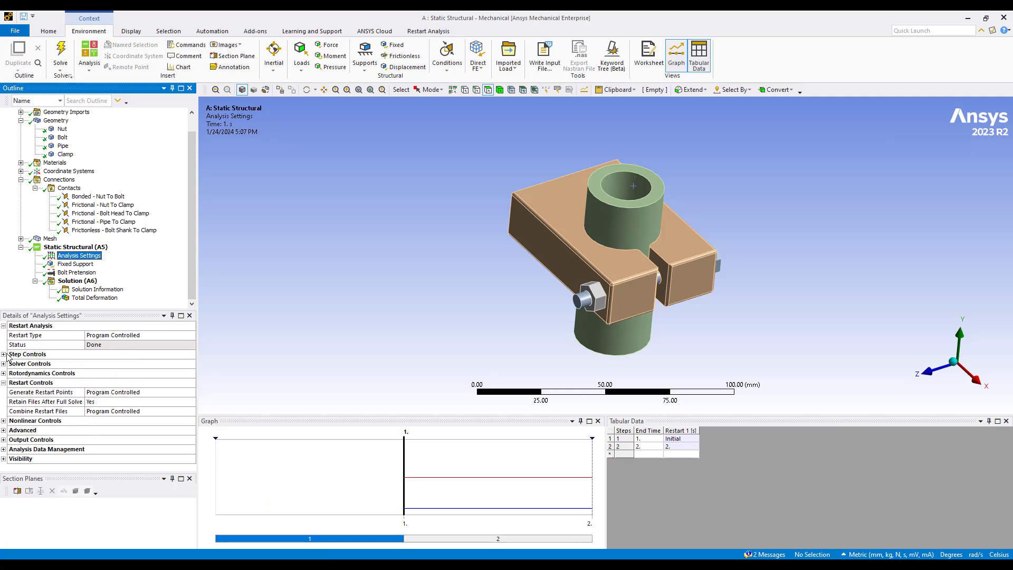
# Confirm two-step controls with Retain Files After Full Solve = Yes; show 0.011 mm deformation
pyautogui.click(3, 354)
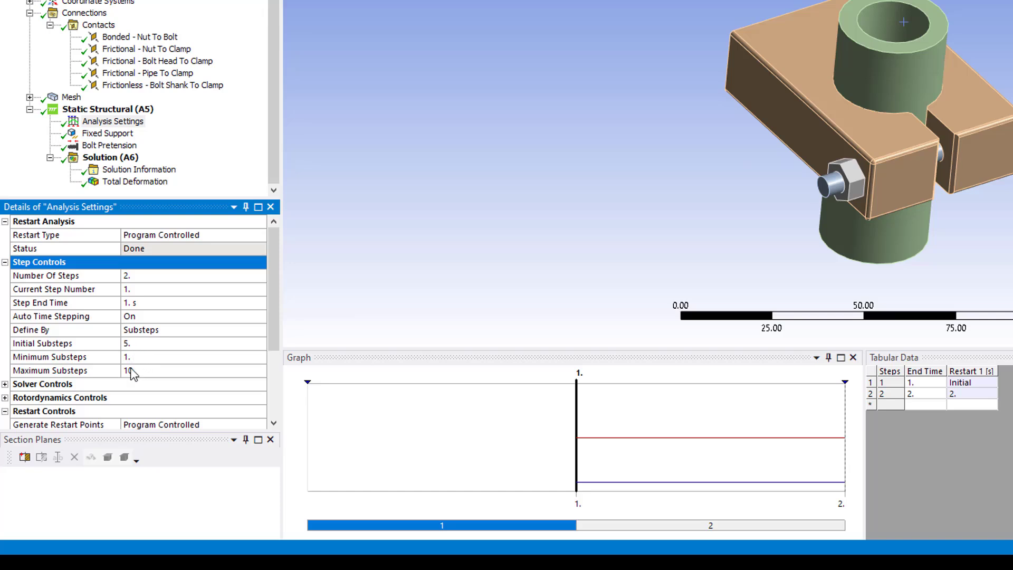
pyautogui.click(629, 527)
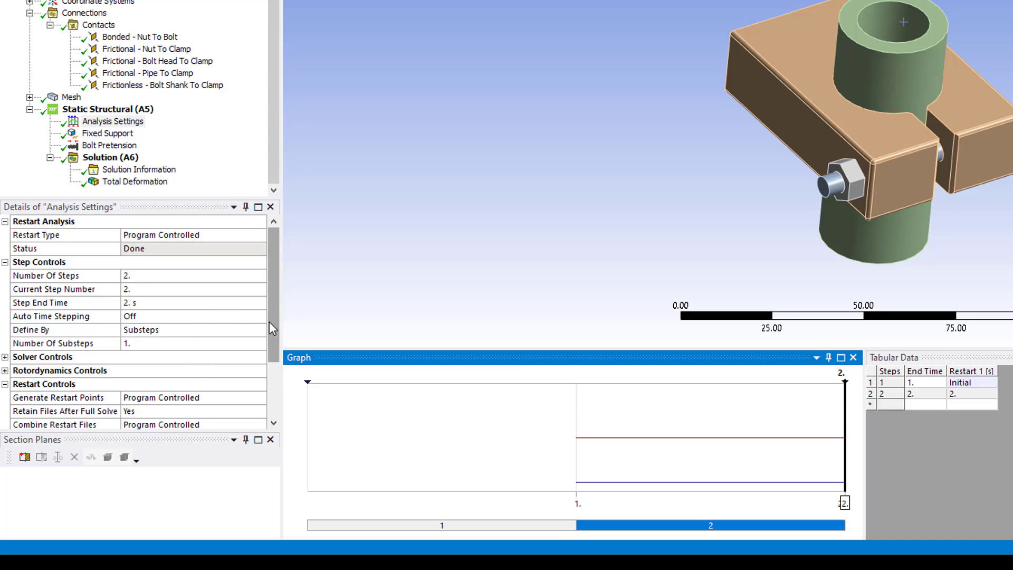
pyautogui.moveTo(269, 321); pyautogui.dragTo(269, 367)
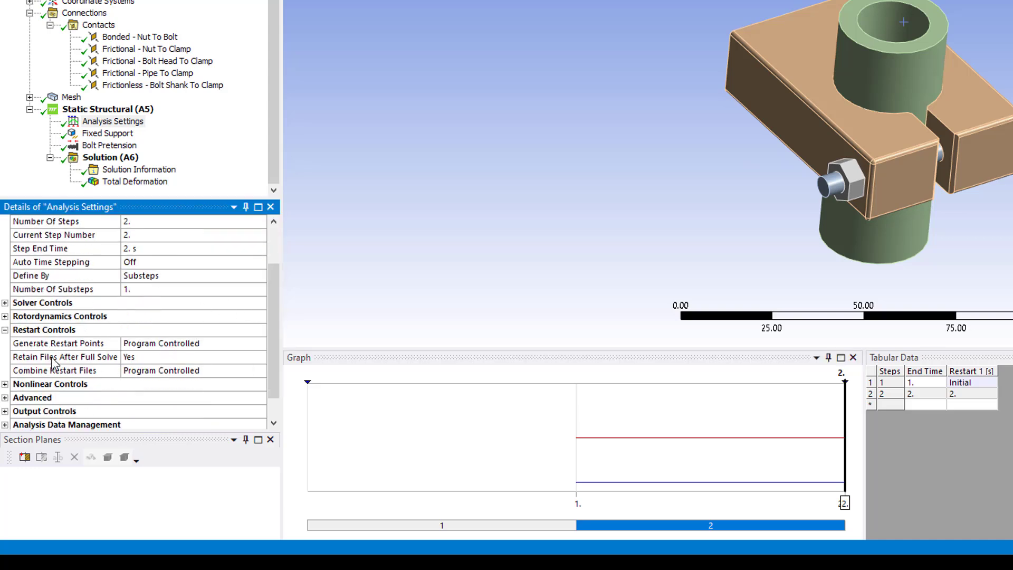
pyautogui.click(53, 359)
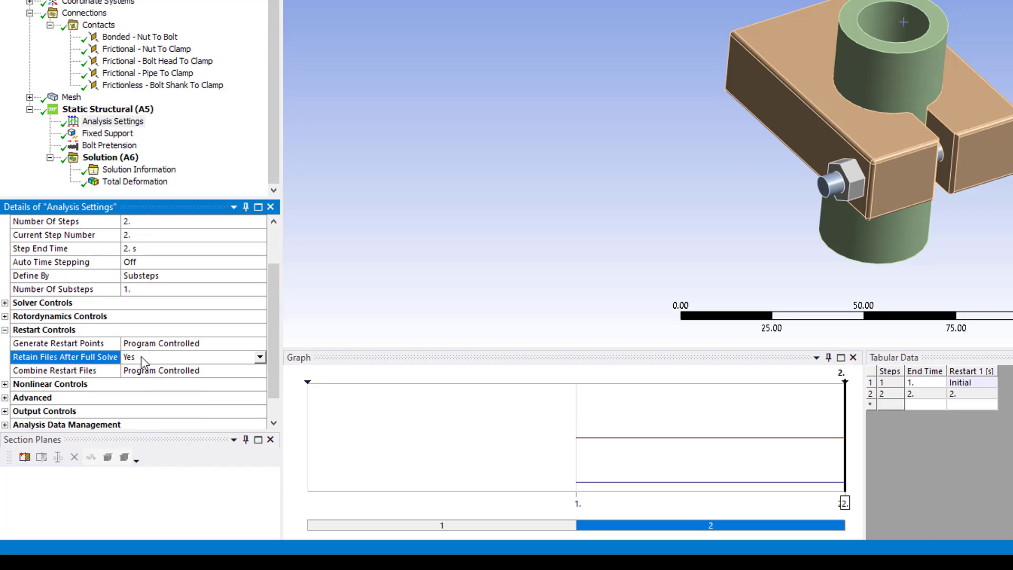
pyautogui.click(128, 184)
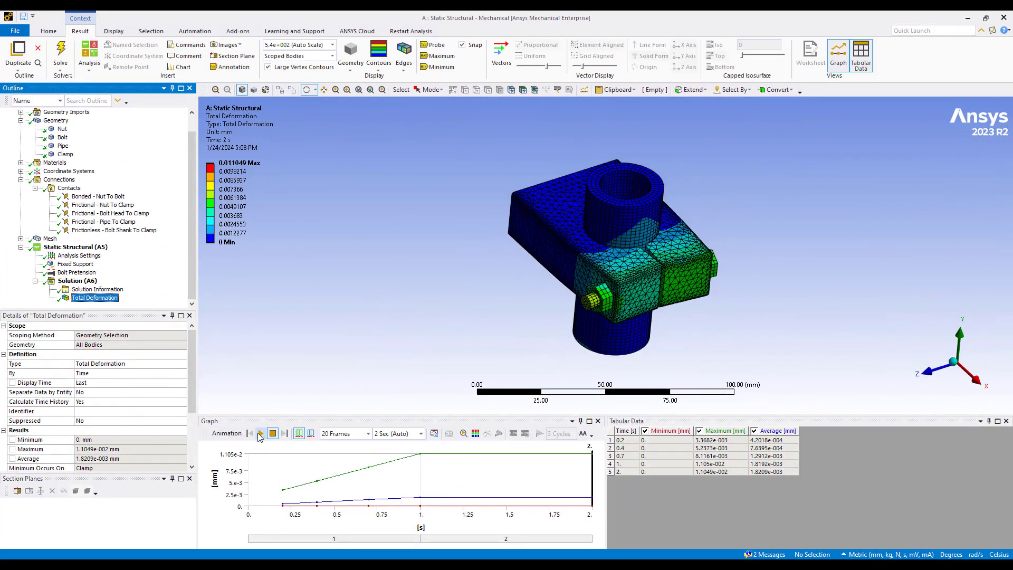
pyautogui.click(261, 434)
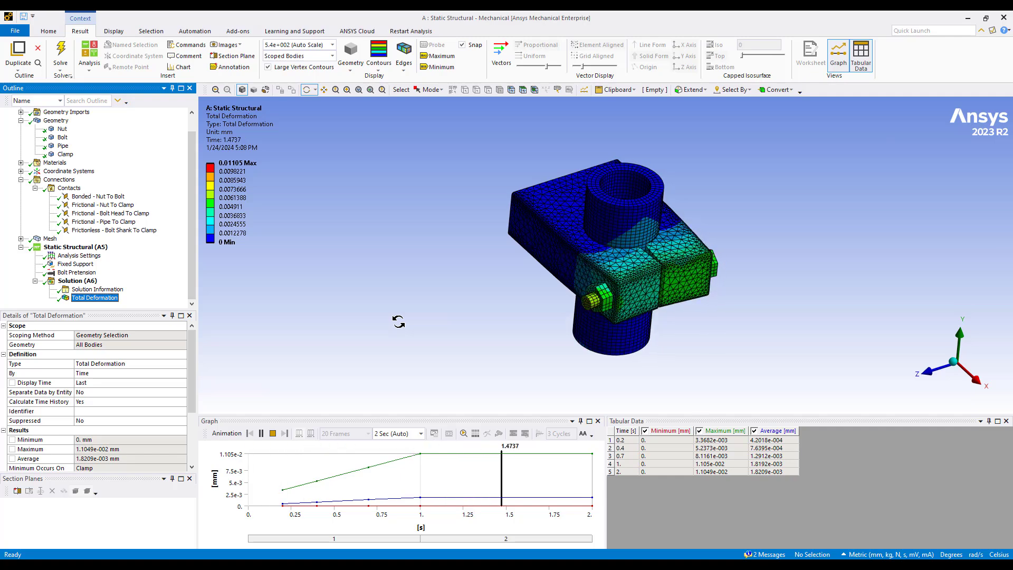
pyautogui.click(272, 434)
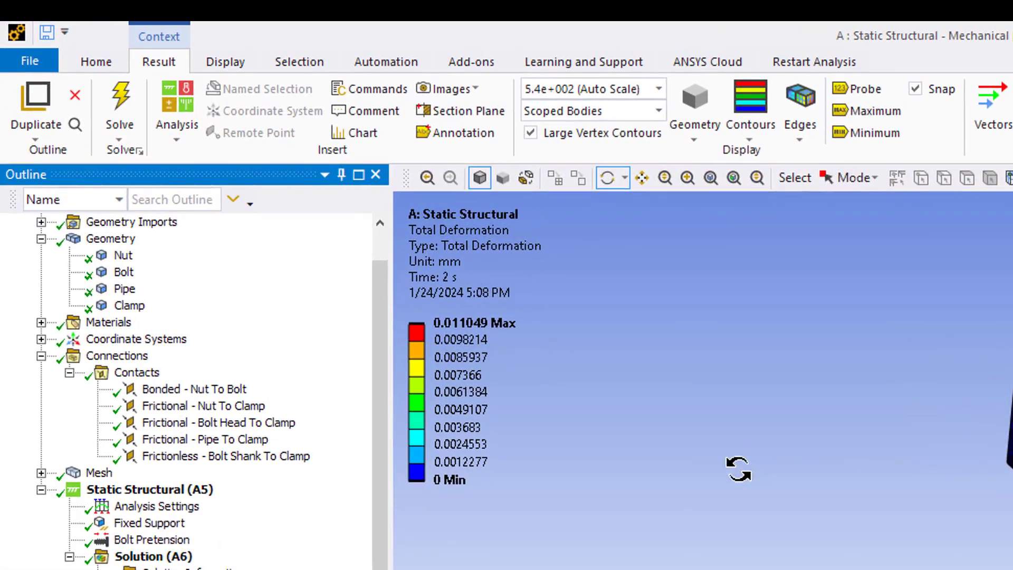
# Create Static Structural 2 as a restart analysis and copy the fixed support into it
pyautogui.click(816, 66)
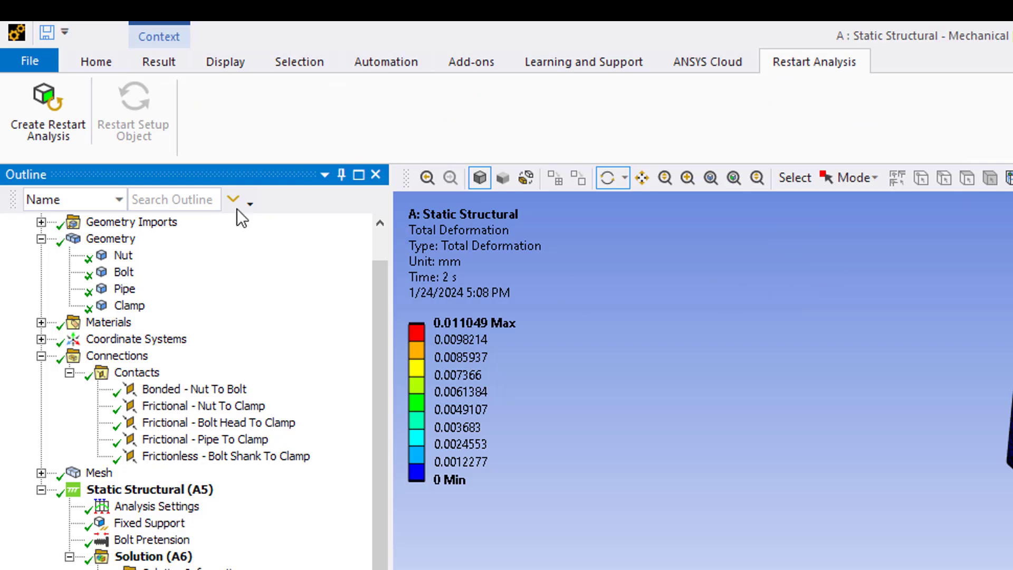
pyautogui.click(54, 112)
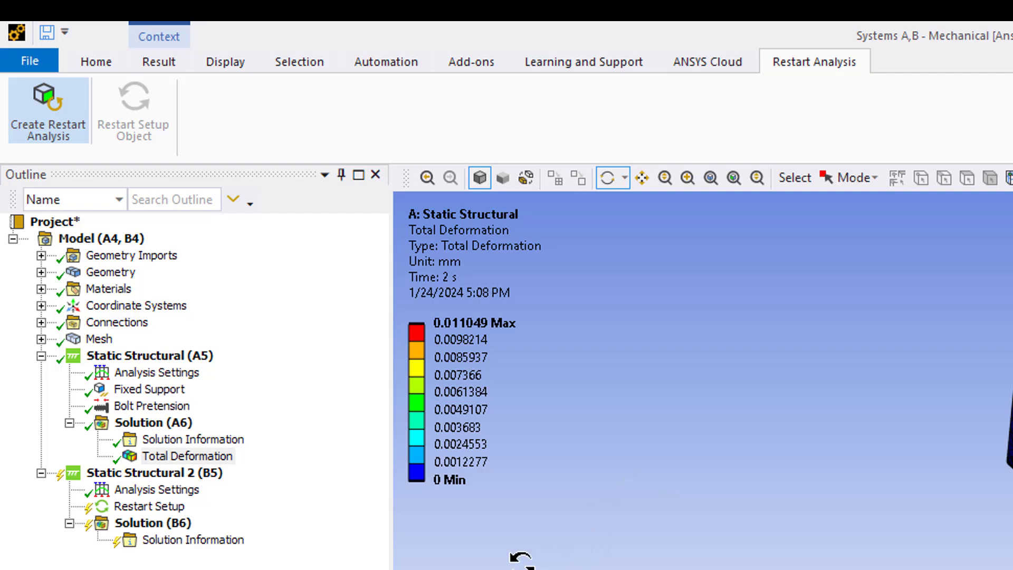
pyautogui.click(180, 473)
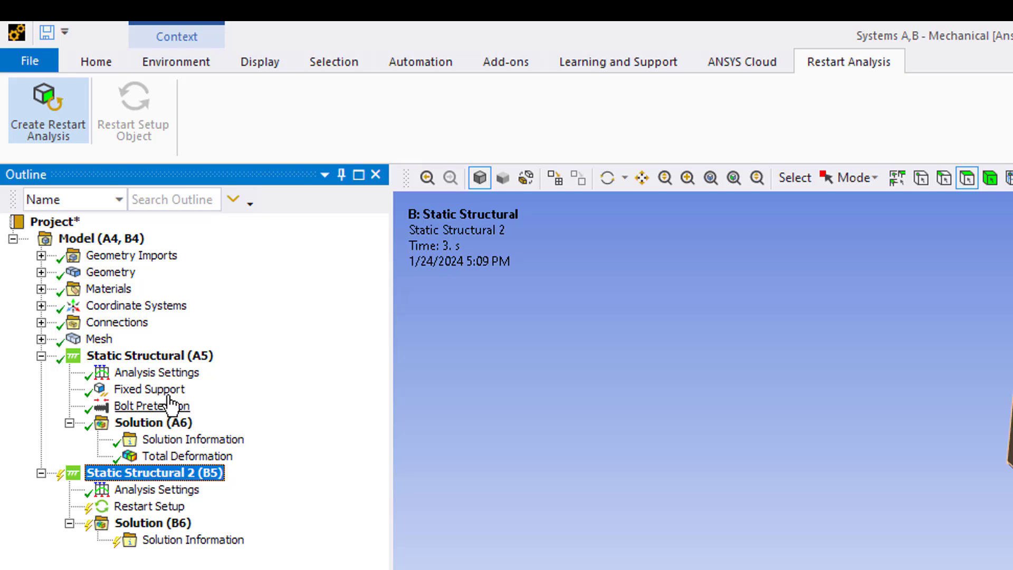
pyautogui.moveTo(171, 392); pyautogui.dragTo(175, 478)
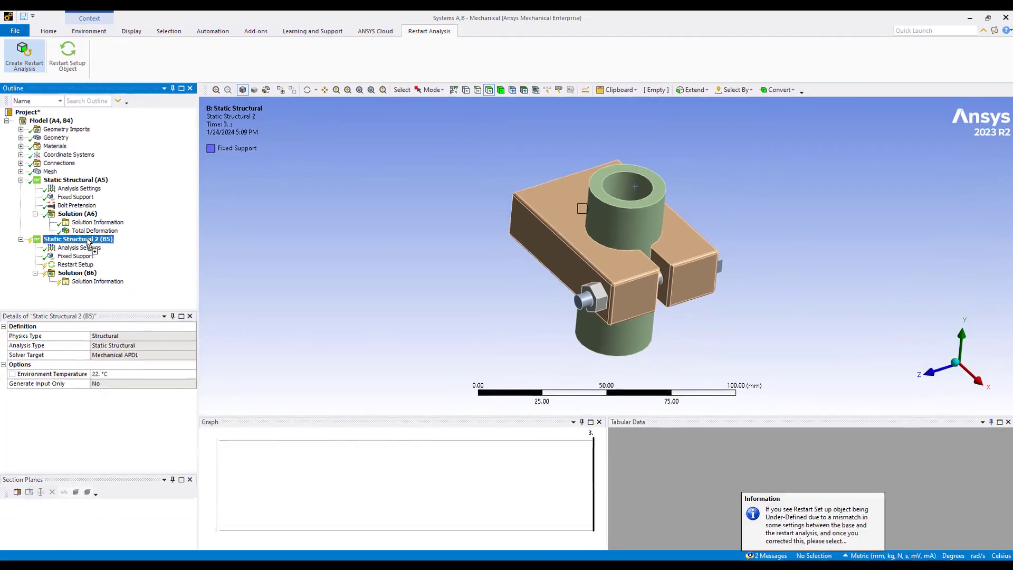
pyautogui.moveTo(88, 242); pyautogui.dragTo(90, 244)
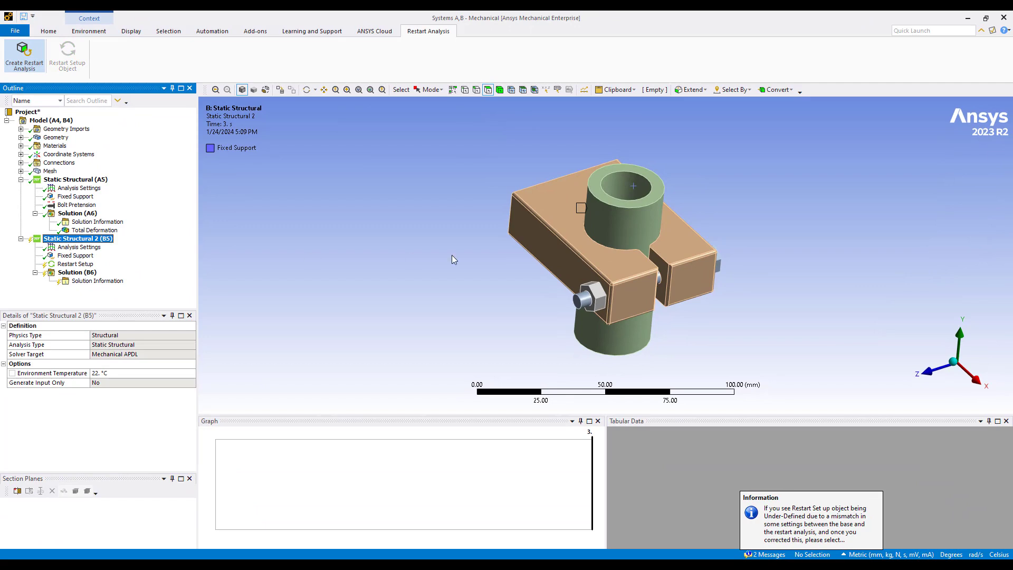
pyautogui.click(622, 180)
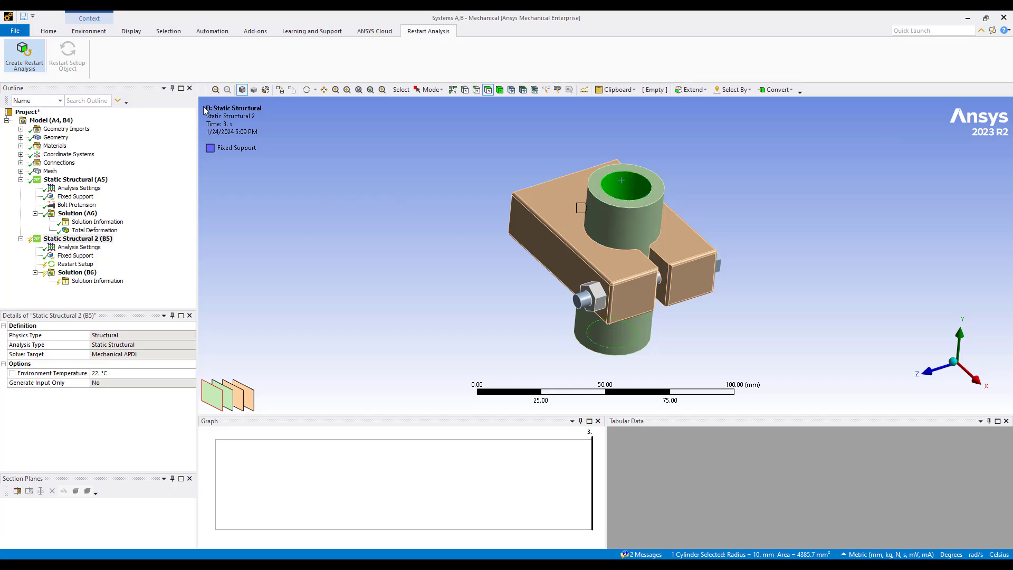
pyautogui.click(100, 33)
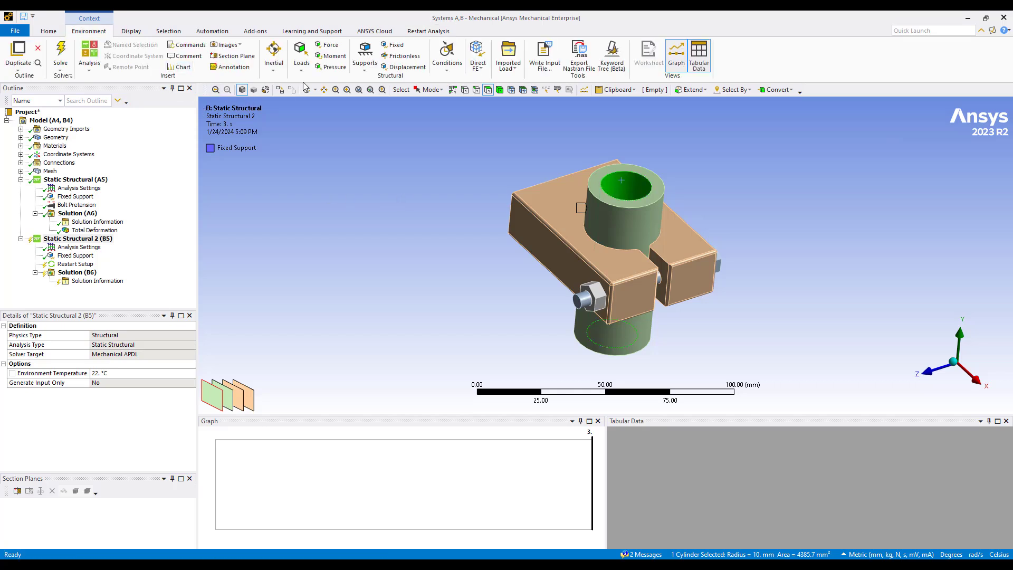
# Add a bore pressure load with tabular values of 0 at times 0 and 2
pyautogui.click(331, 67)
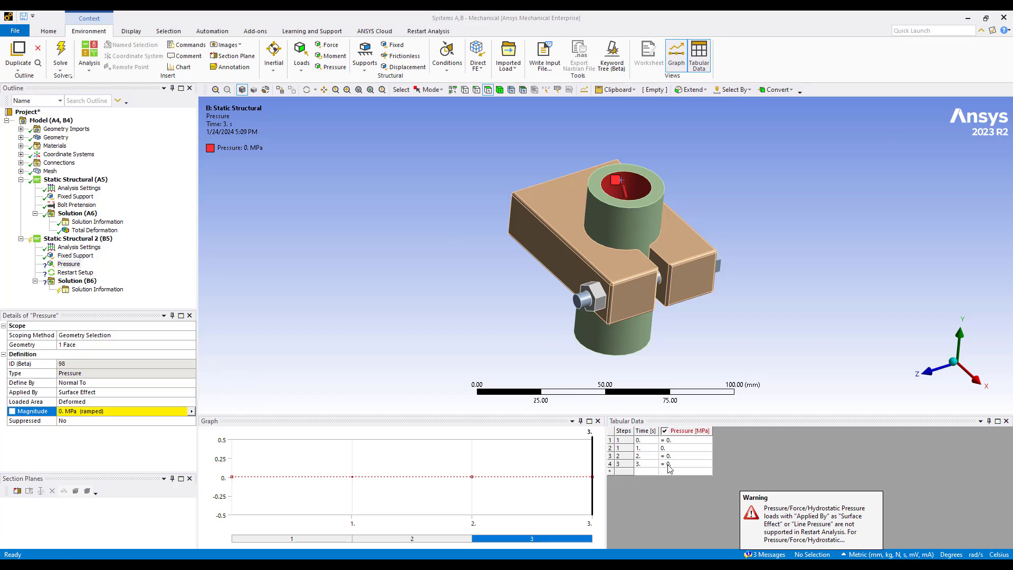
pyautogui.click(669, 441)
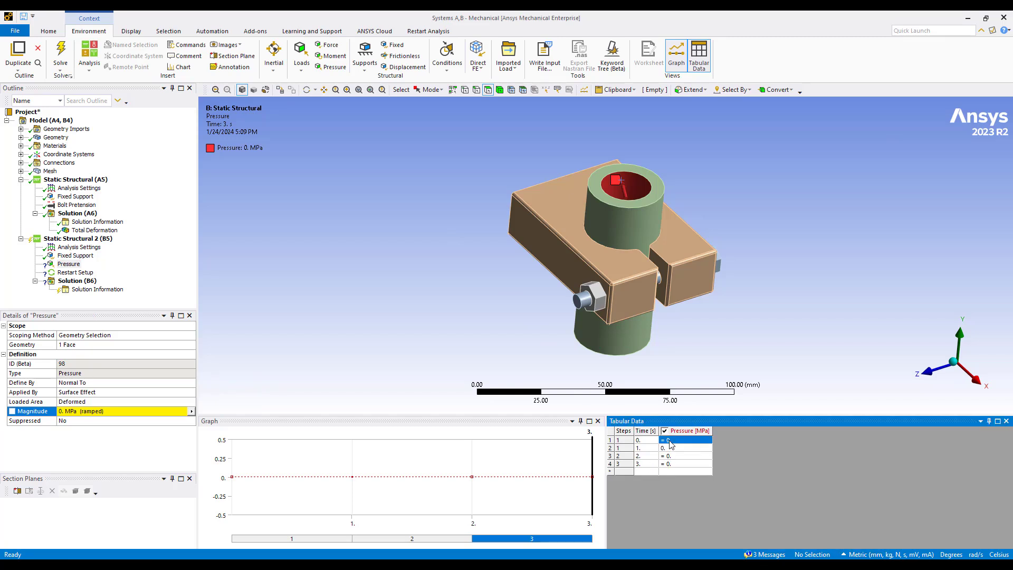
pyautogui.write('0')
pyautogui.press('Return')
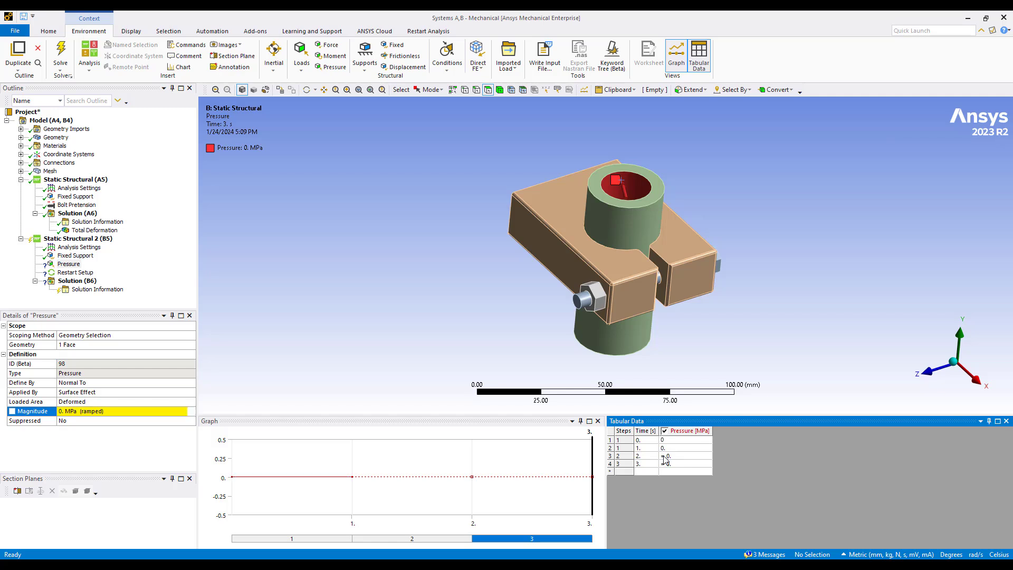
pyautogui.click(670, 456)
pyautogui.write('0')
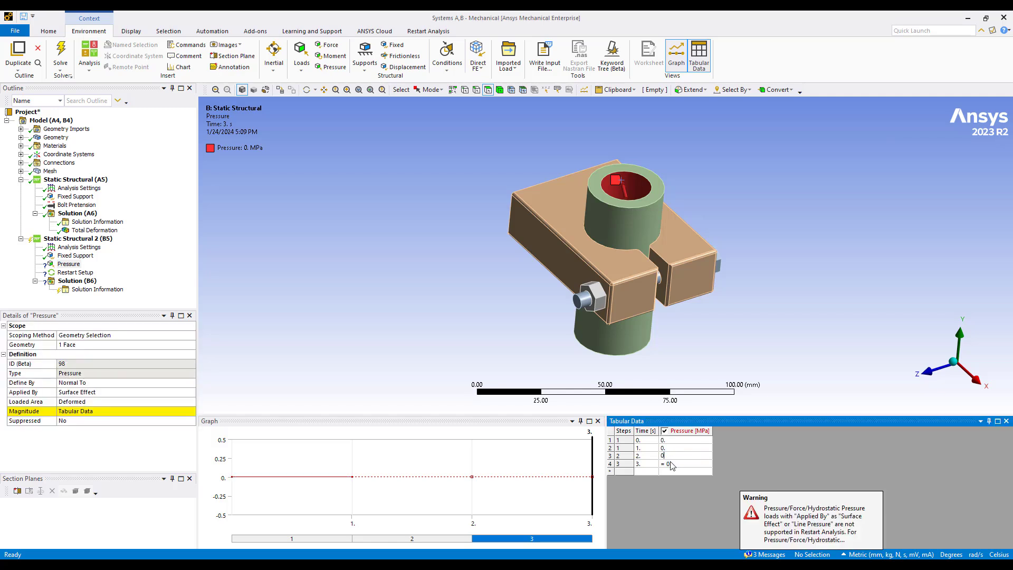
pyautogui.click(672, 465)
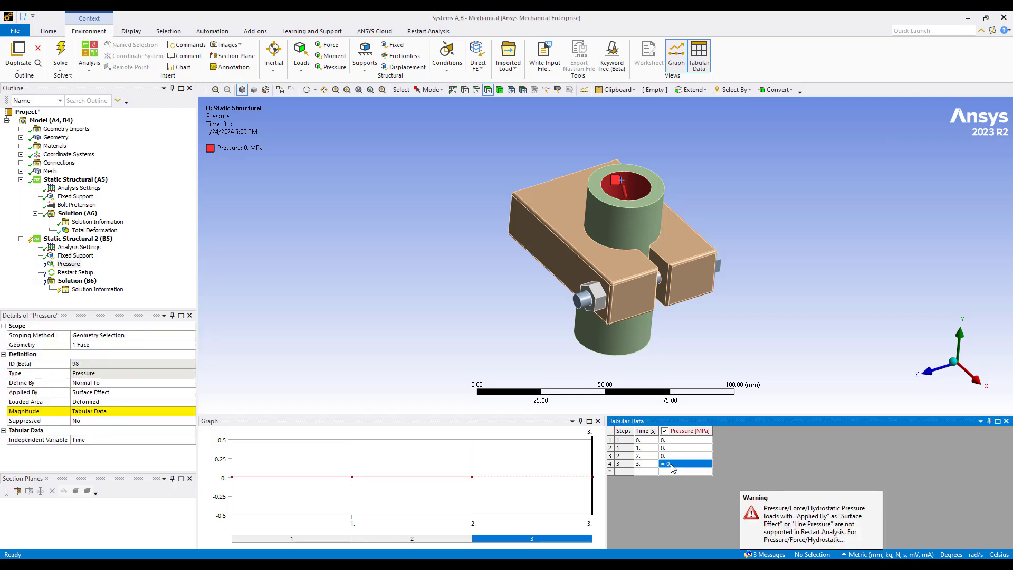
pyautogui.write('5.')
pyautogui.click(83, 273)
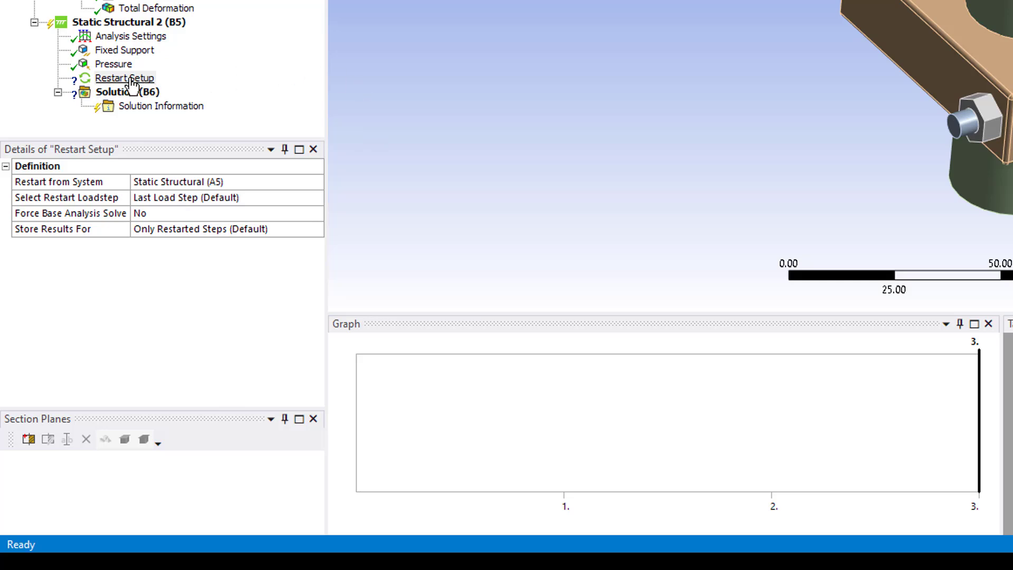
# Change the bore pressure's Applied By from Surface Effect to Direct
pyautogui.click(140, 81)
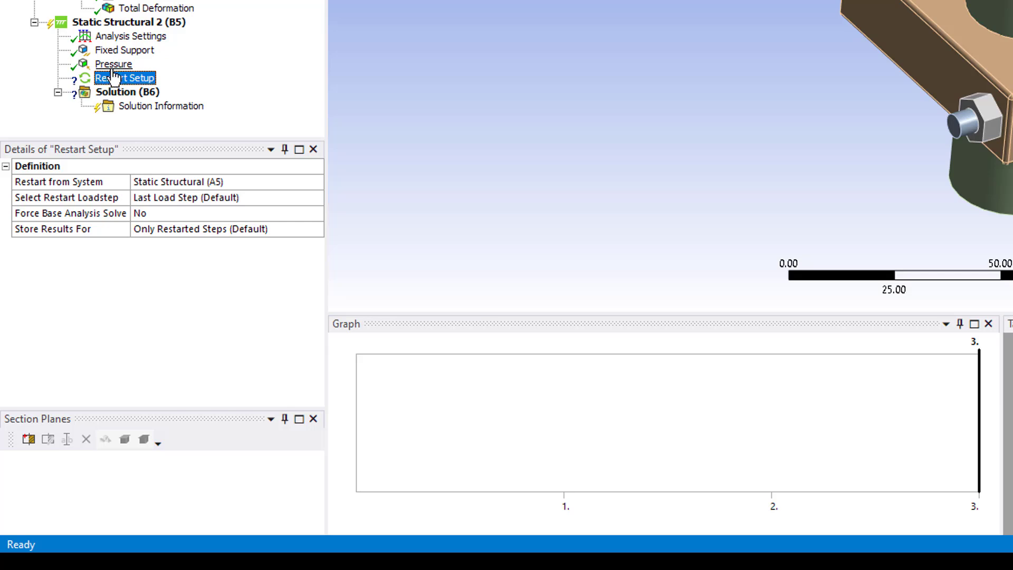
pyautogui.click(123, 64)
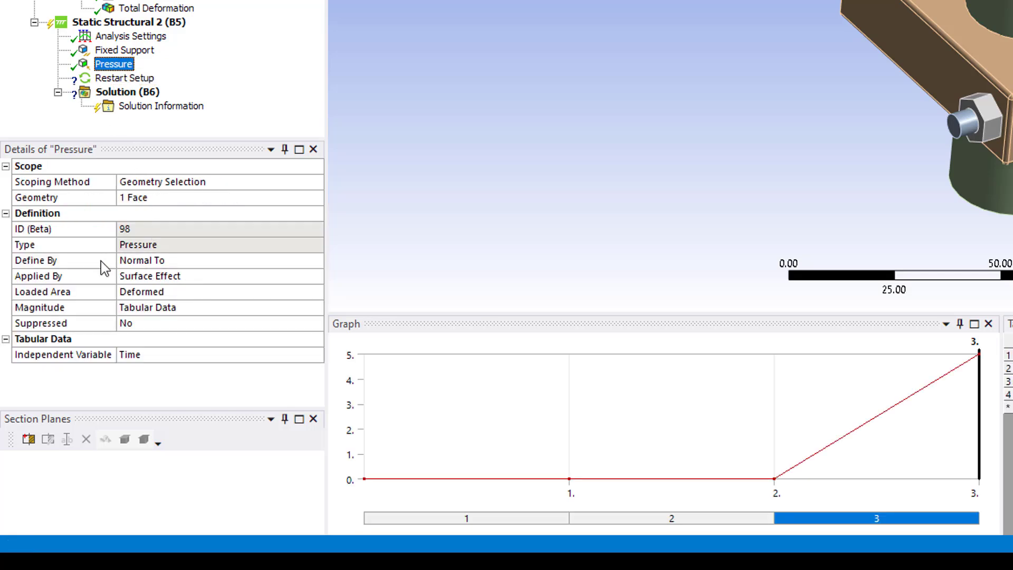
pyautogui.click(202, 276)
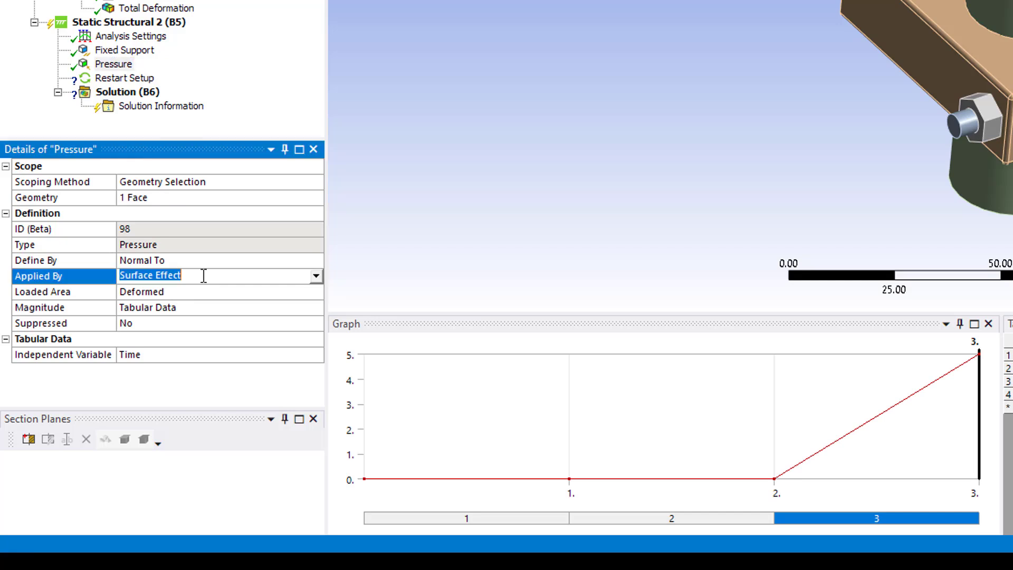
pyautogui.click(317, 276)
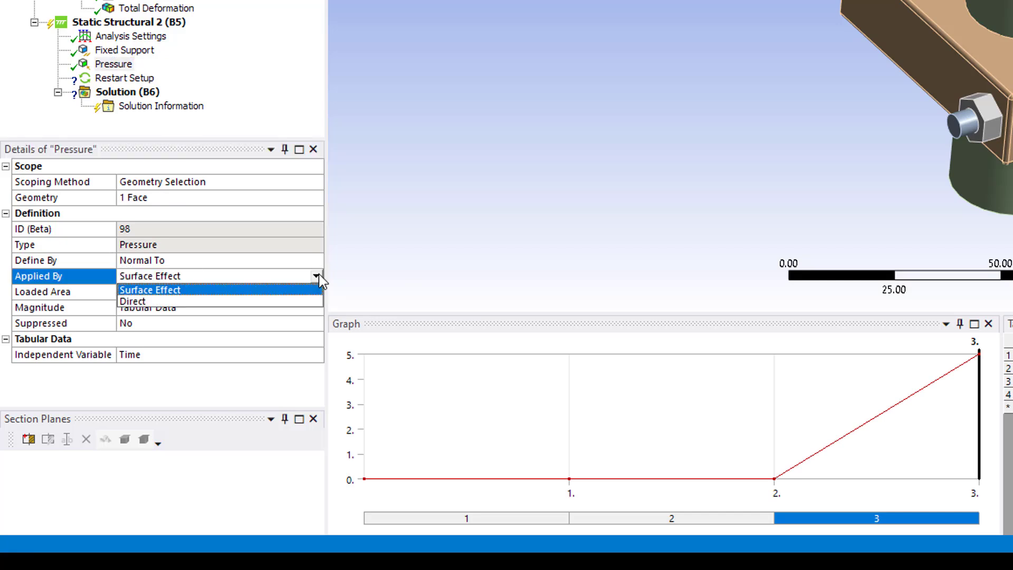
pyautogui.click(280, 302)
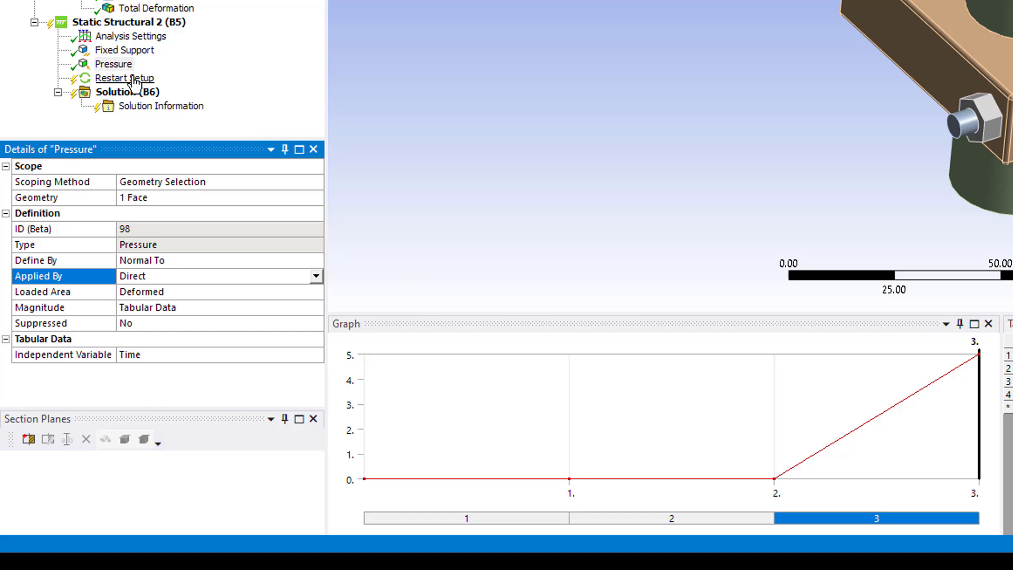
# Generate the Restart Setup and solve Static Structural 2
pyautogui.click(135, 79)
pyautogui.rightClick(135, 80)
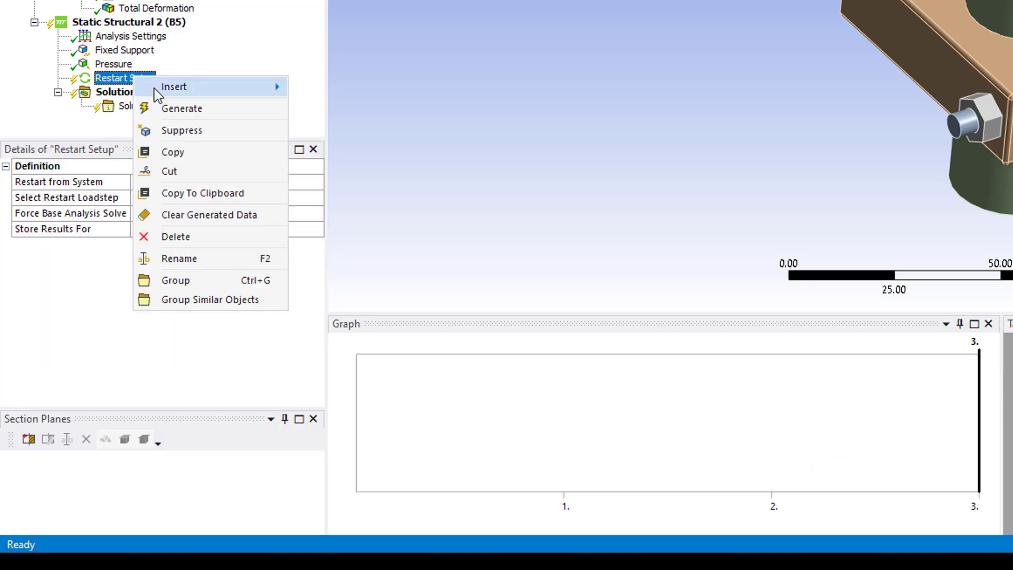
pyautogui.click(176, 111)
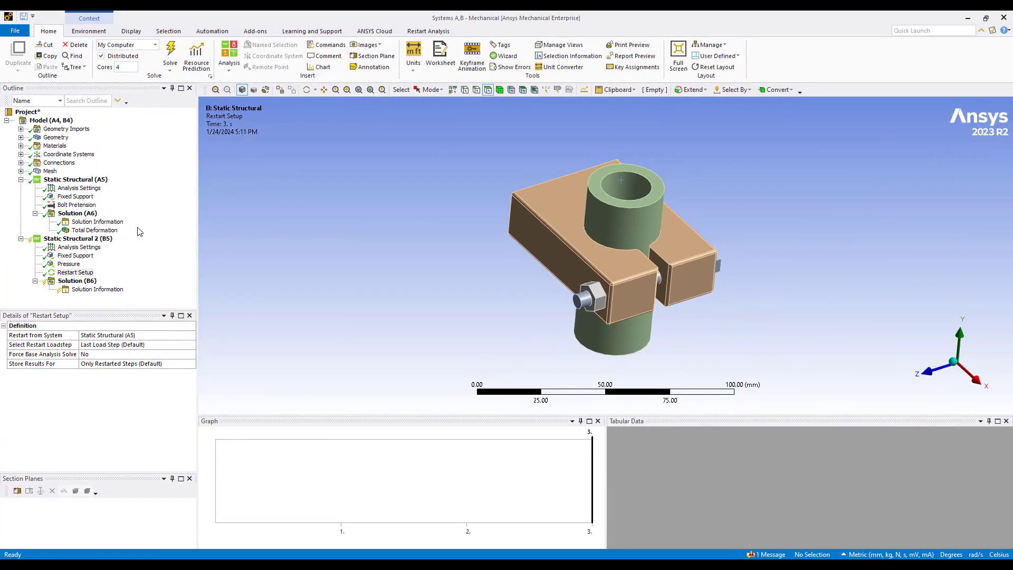
pyautogui.click(172, 49)
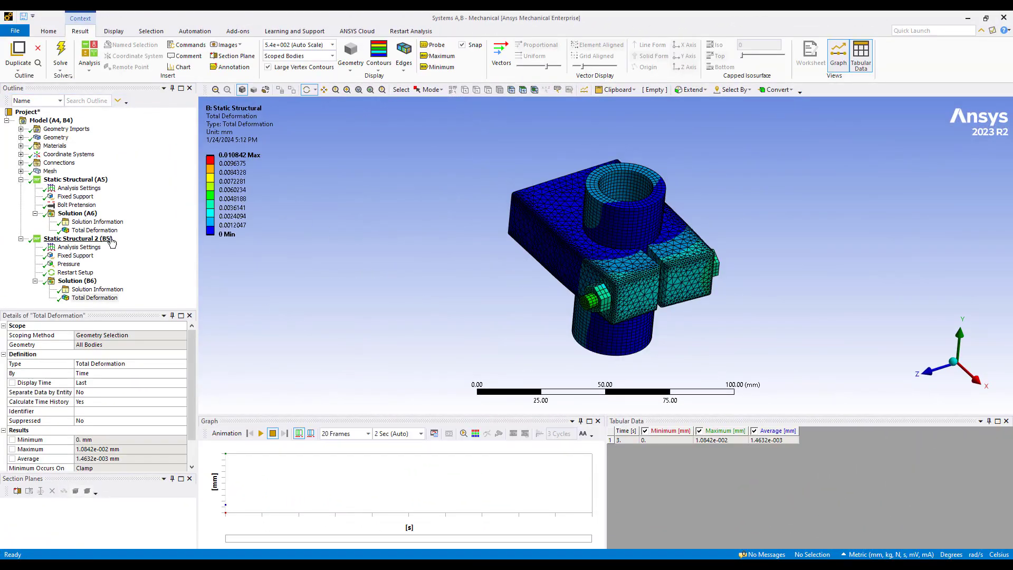
# Compare base and restart total deformation, then view Solution (A6) run details
pyautogui.click(95, 230)
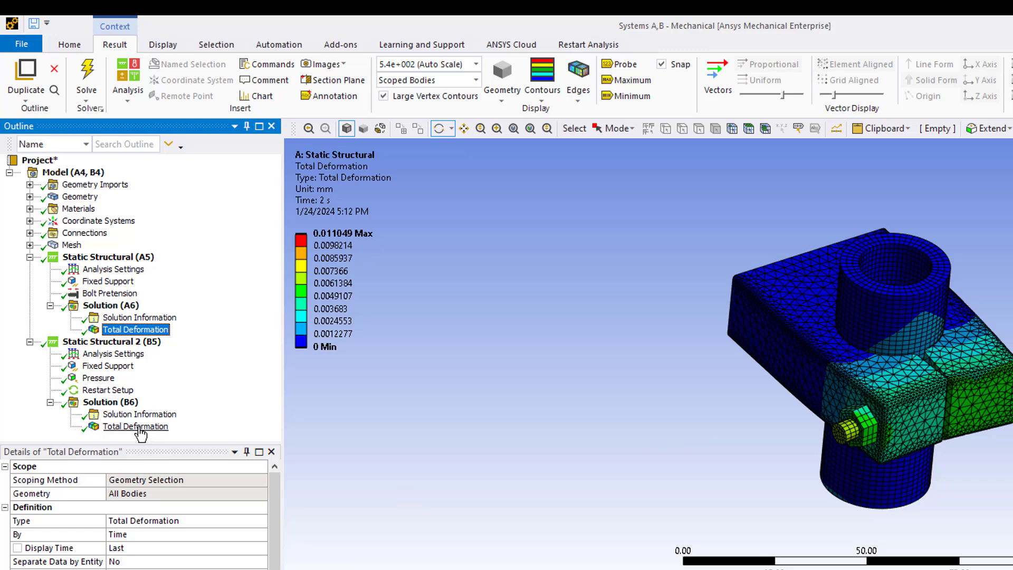
pyautogui.click(137, 428)
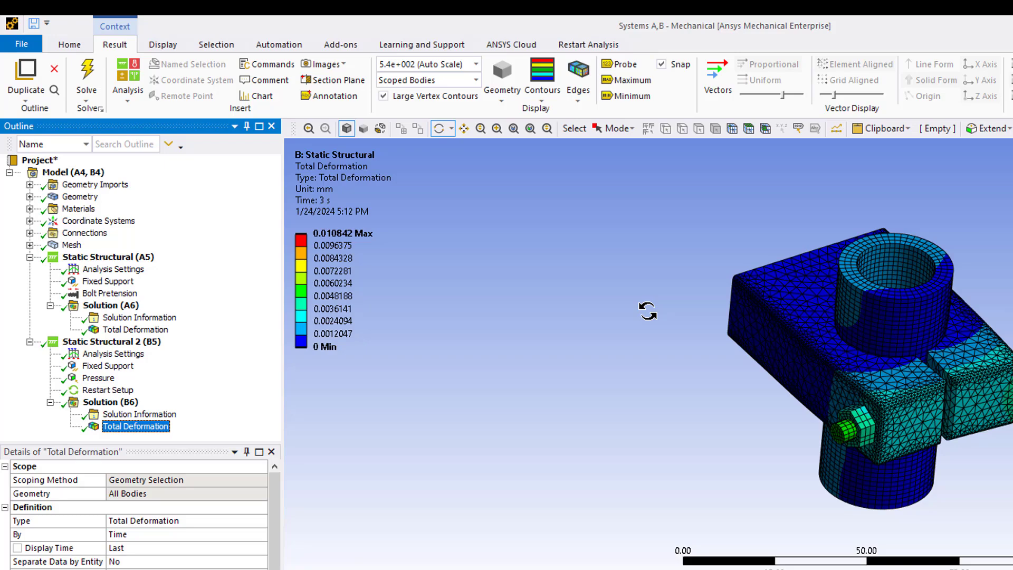
pyautogui.click(123, 311)
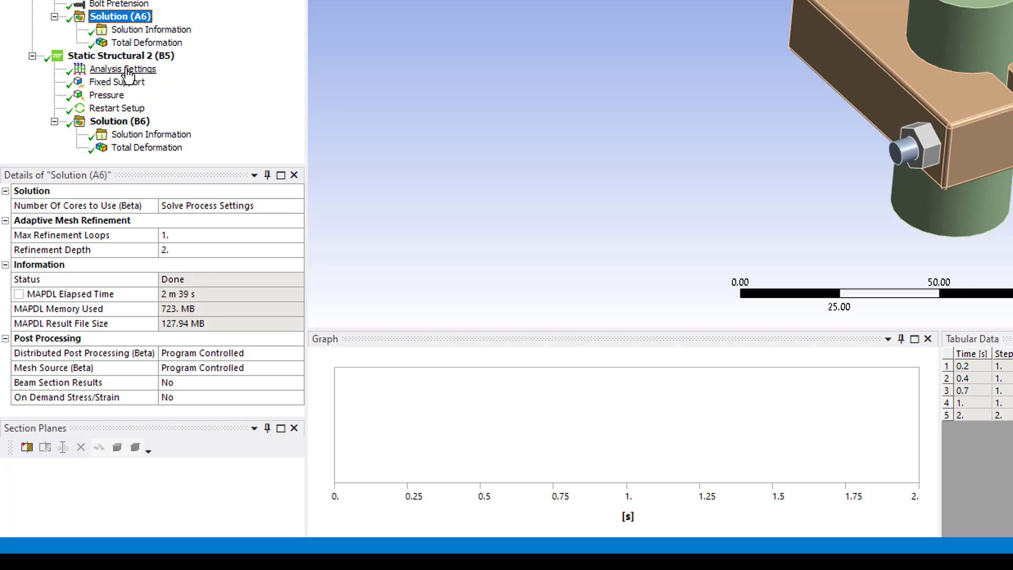
# Show Solution (B6) details: 36 s elapsed and a 28.6 MB result file
pyautogui.click(121, 122)
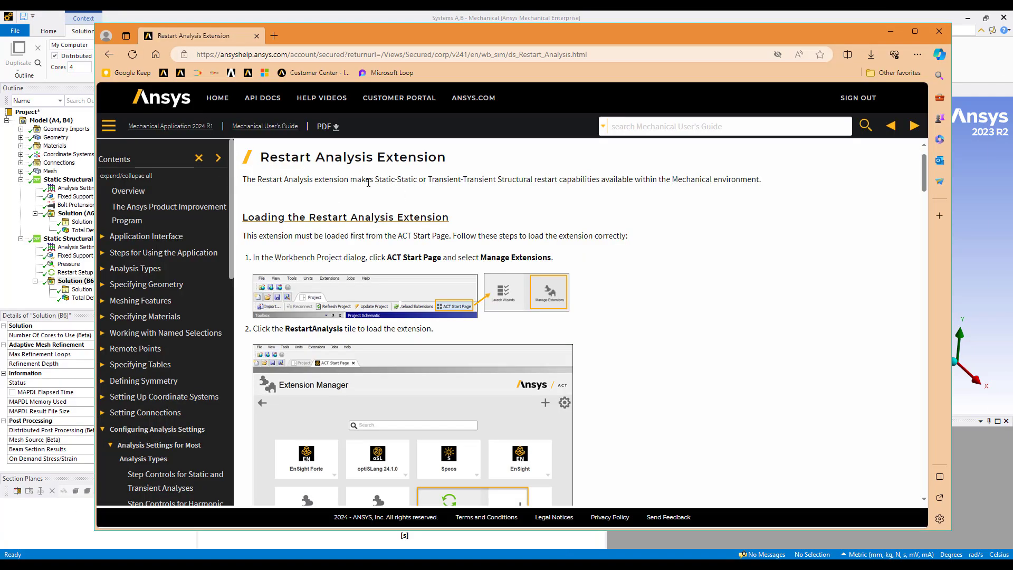
# Find Restart Analysis in the Ansys Help Contents and open its page
pyautogui.scroll(-1, 233, 243)
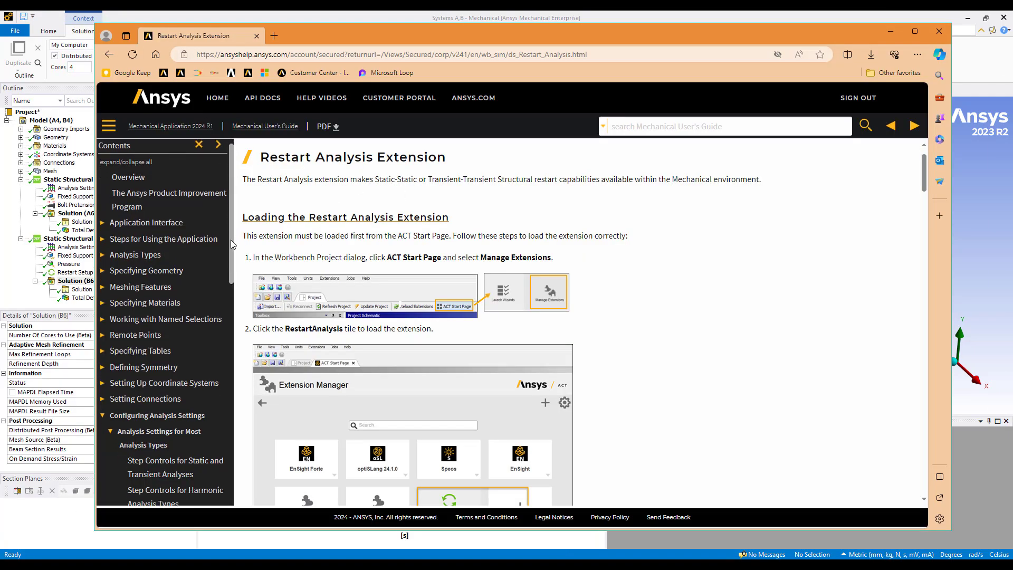
pyautogui.scroll(-3, 233, 244)
pyautogui.scroll(5, 233, 258)
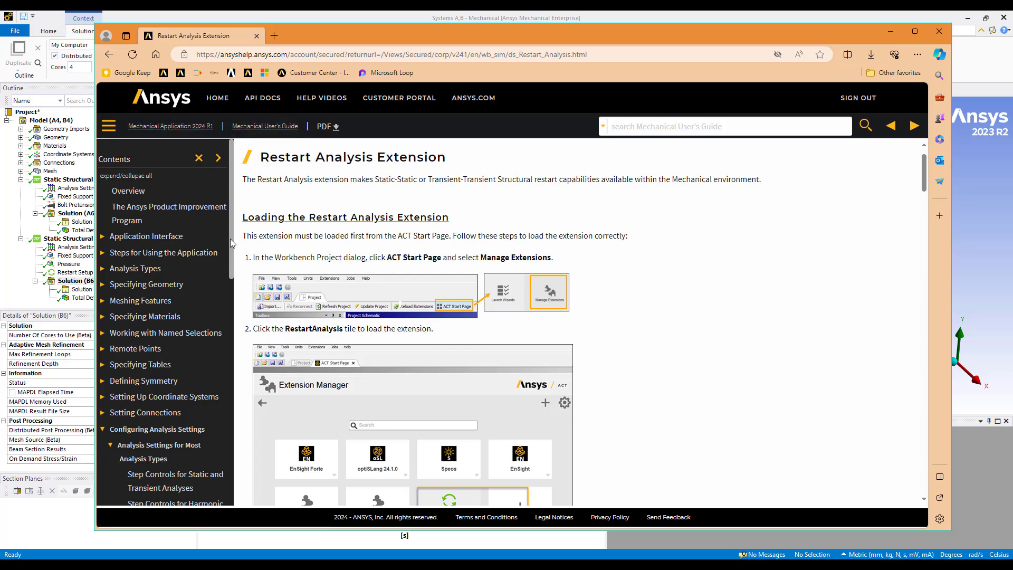
pyautogui.moveTo(232, 243); pyautogui.dragTo(235, 315)
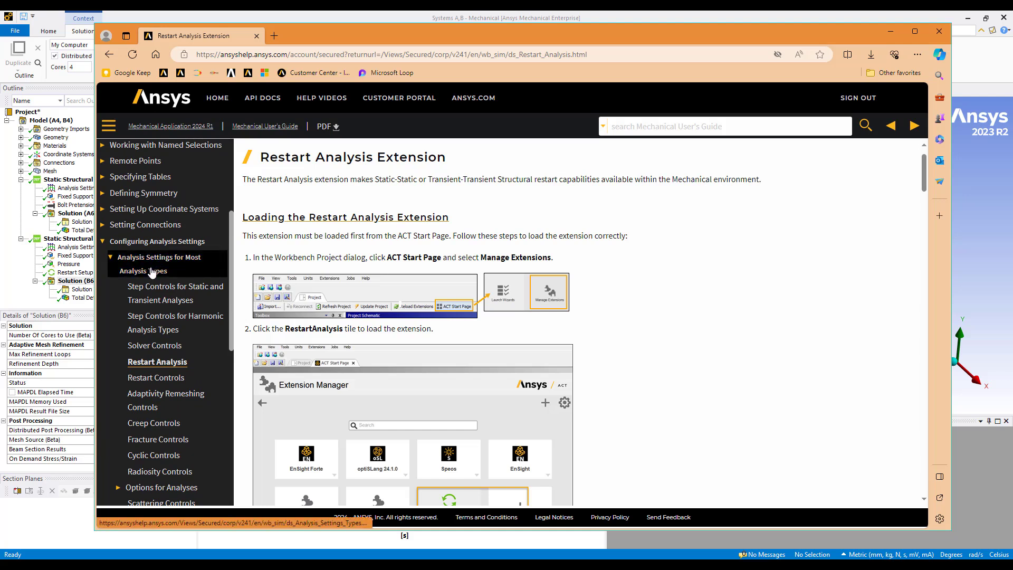
pyautogui.click(155, 365)
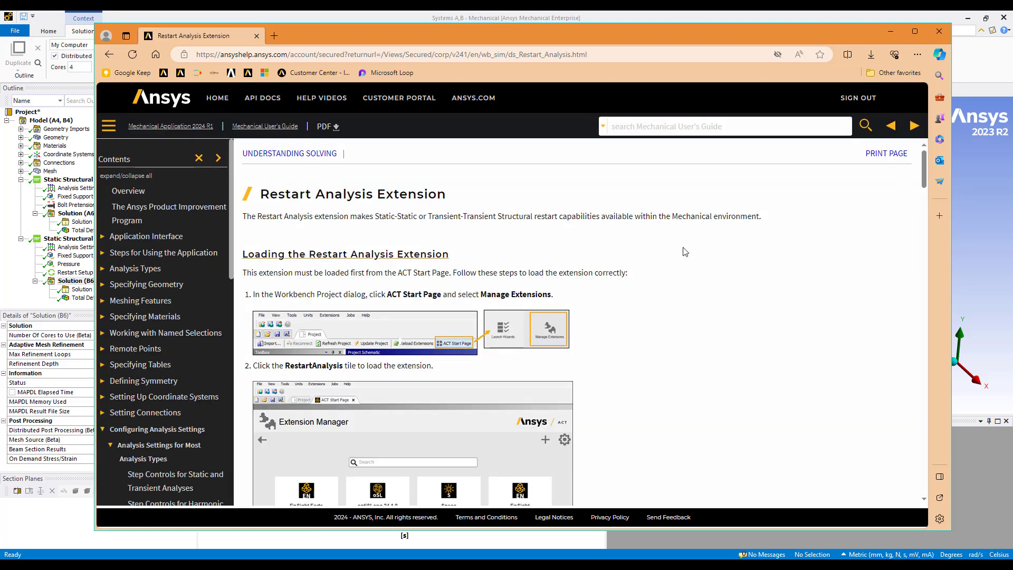
# Read the page's system criteria and the load and boundary-condition limitations
pyautogui.moveTo(925, 182); pyautogui.dragTo(912, 387)
pyautogui.scroll(-2, 872, 385)
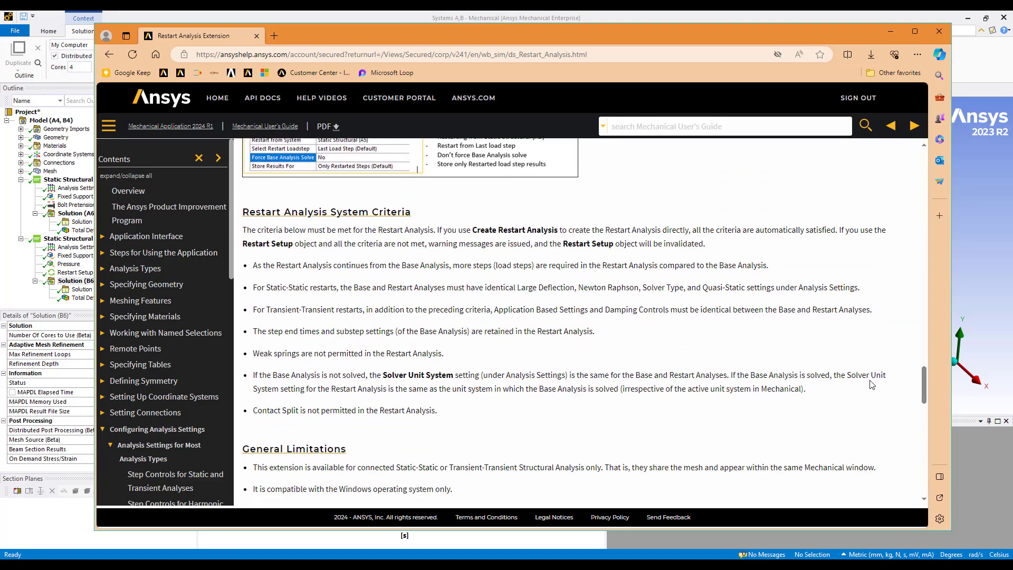
pyautogui.scroll(-2, 871, 385)
pyautogui.scroll(-2, 872, 385)
pyautogui.scroll(-2, 872, 385)
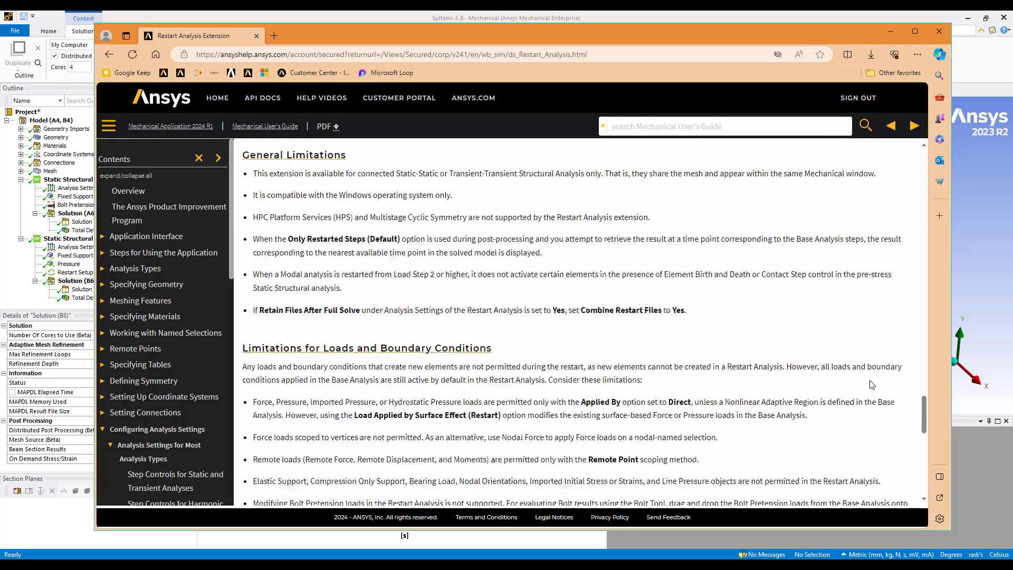
pyautogui.scroll(-4, 872, 385)
pyautogui.scroll(-2, 872, 385)
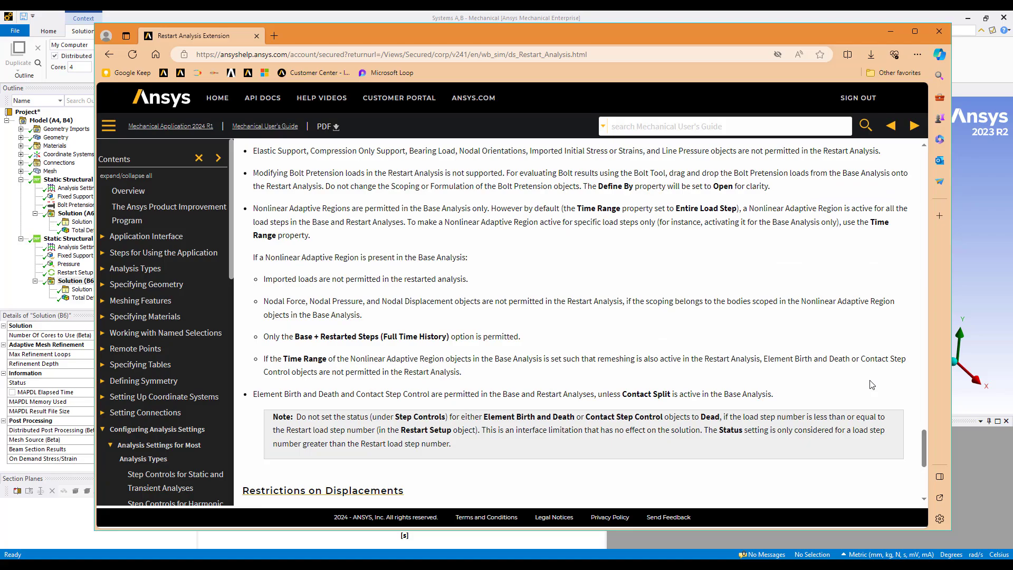